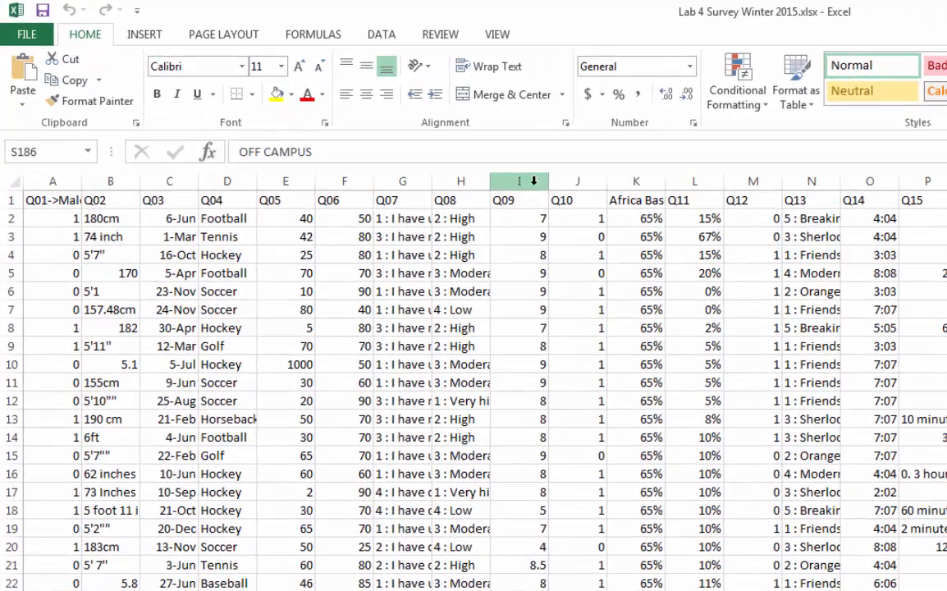
- Copy the Q09 column from the Data sheet and paste it into column A of a new sheet
left_click(443, 154)
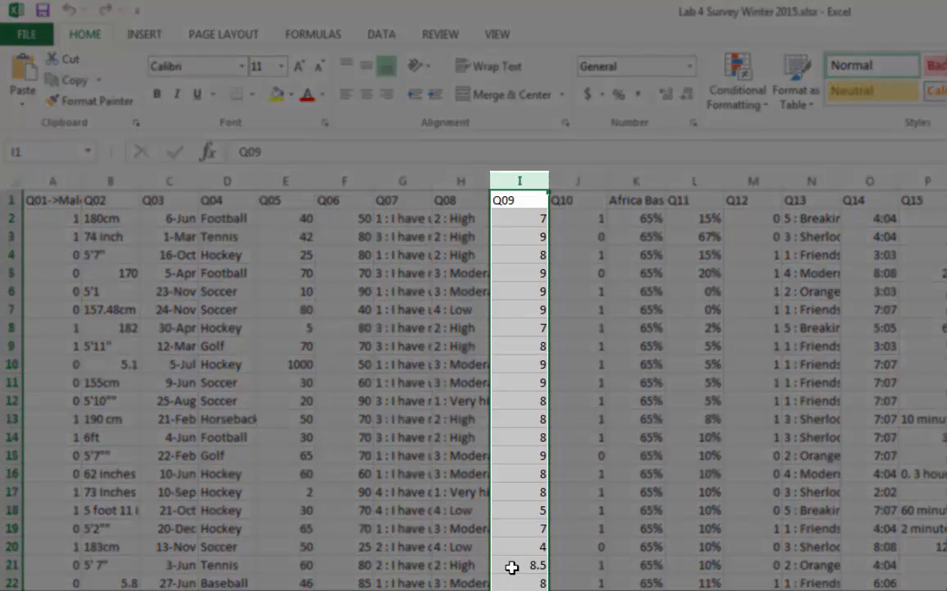
left_click(511, 566)
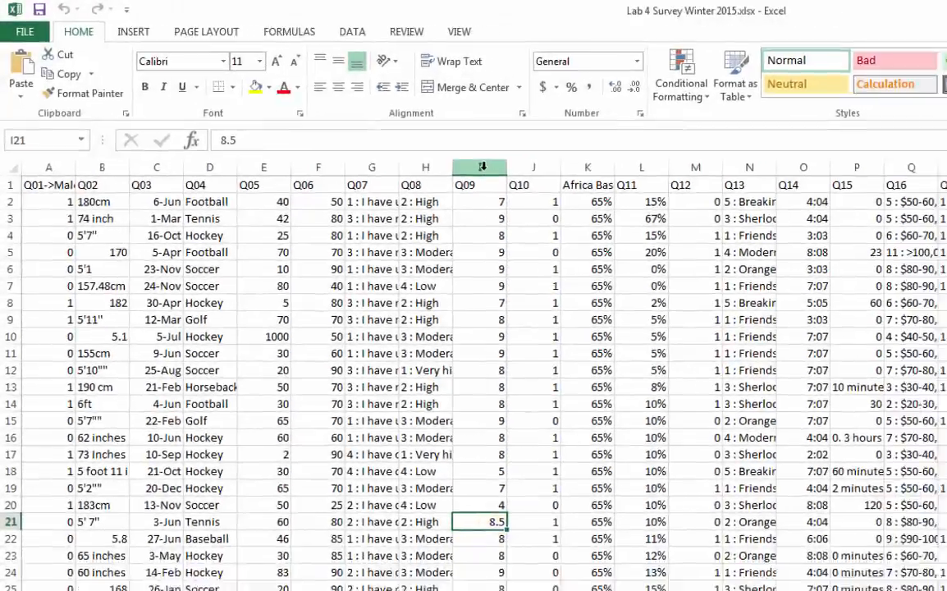
left_click(482, 167)
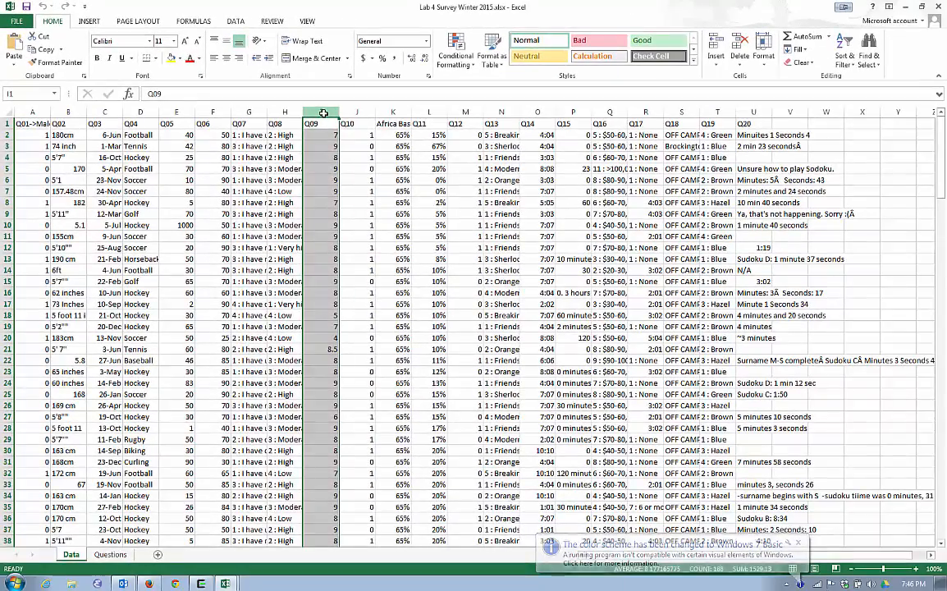
key("ctrl+c")
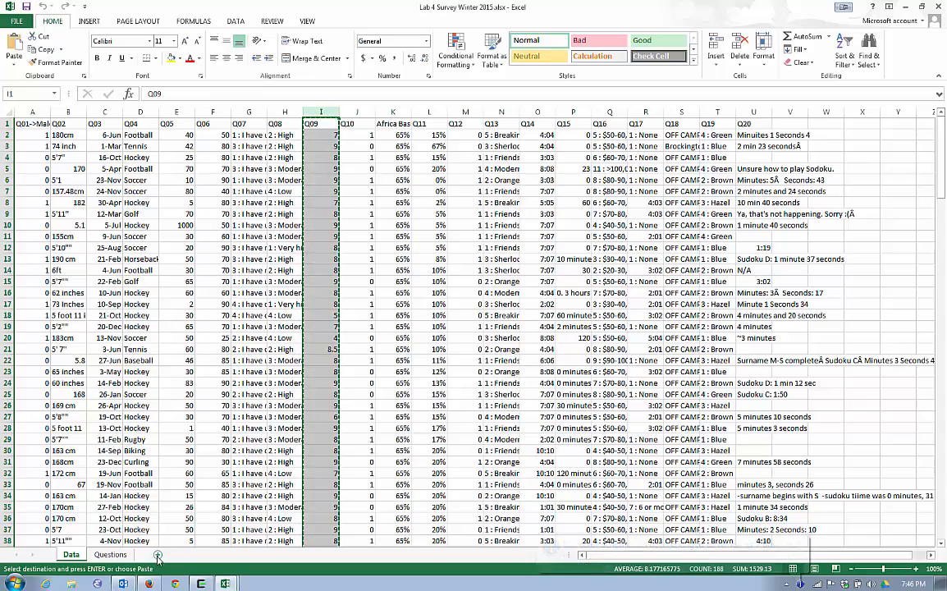
left_click(157, 556)
key("ctrl+v")
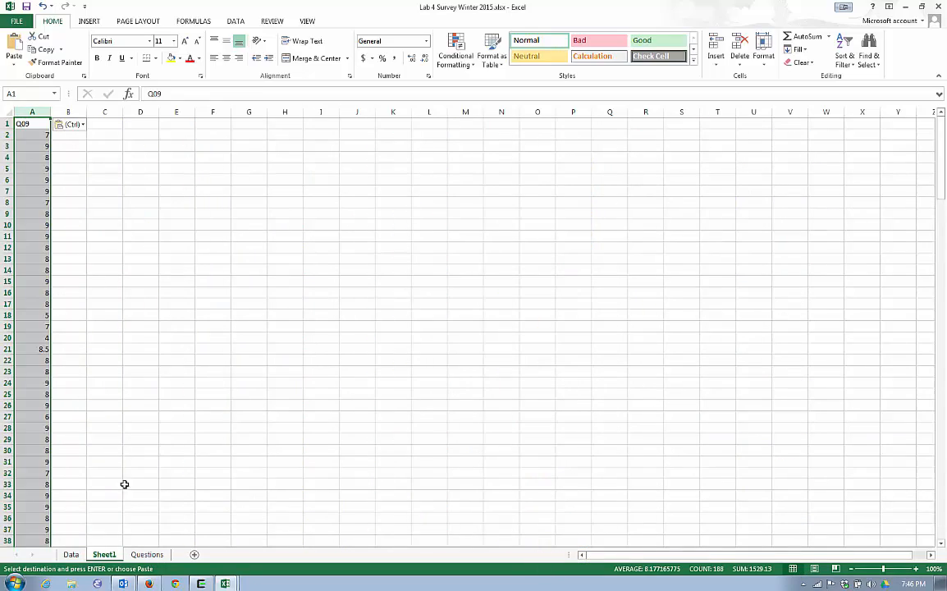
- Delete row 1 containing the Q09 header from the new sheet
left_click(102, 279)
left_click(4, 123)
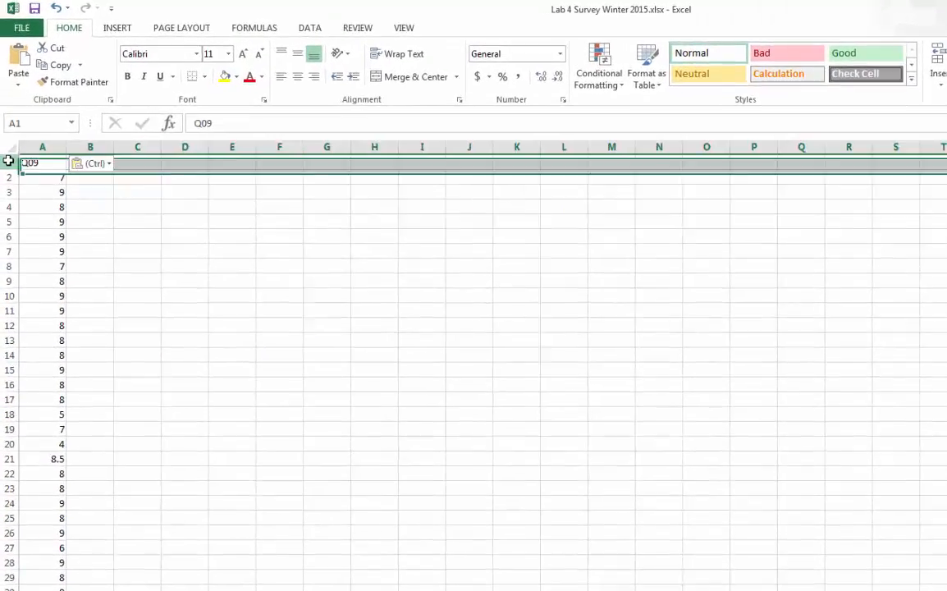
right_click(5, 123)
left_click(35, 214)
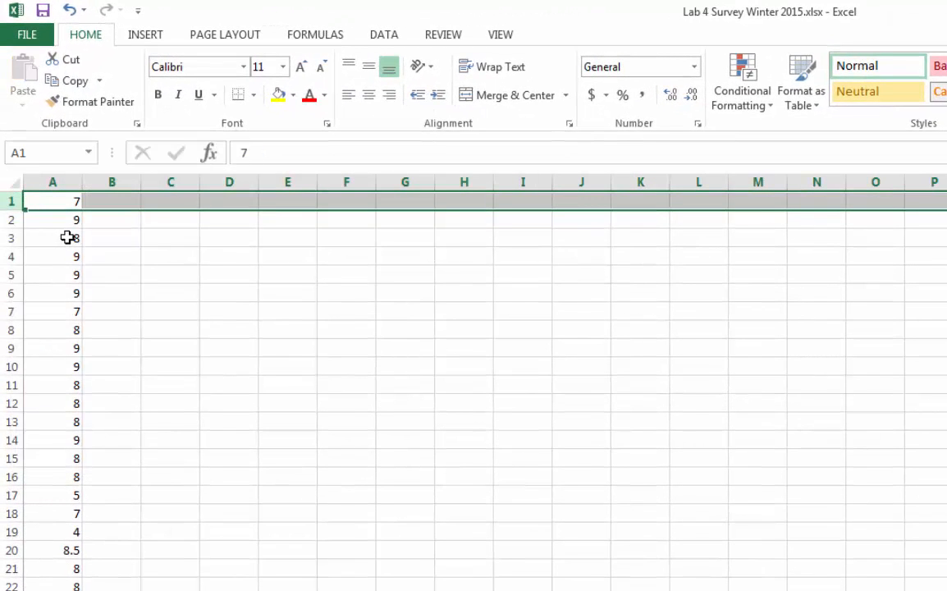
- Enter the bin values 0 through 10 in cells D1 to D11, one whole number per row
left_click(231, 204)
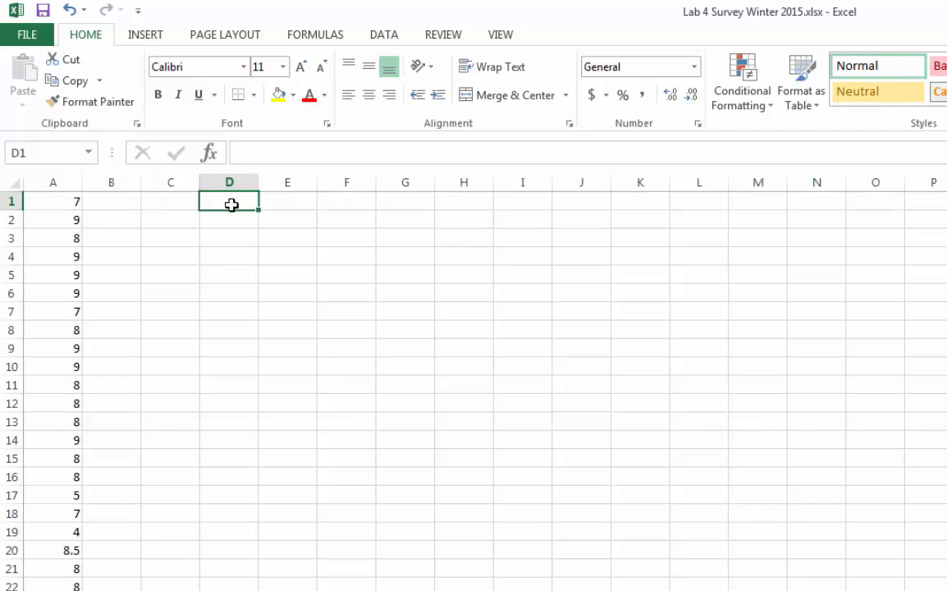
type("0")
key("Return")
type("1")
key("Return")
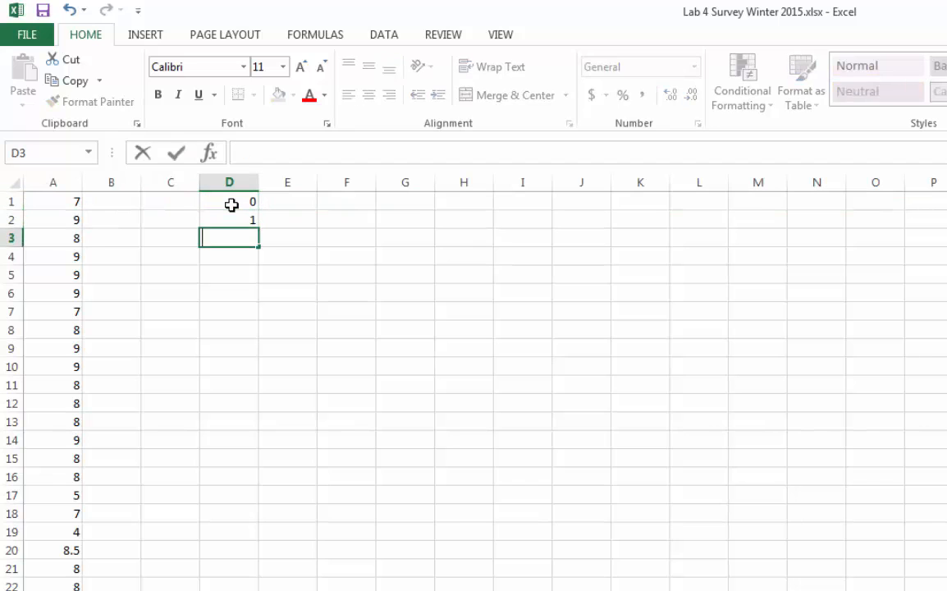
type("2 3 4")
key("Return")
type("5")
key("Return")
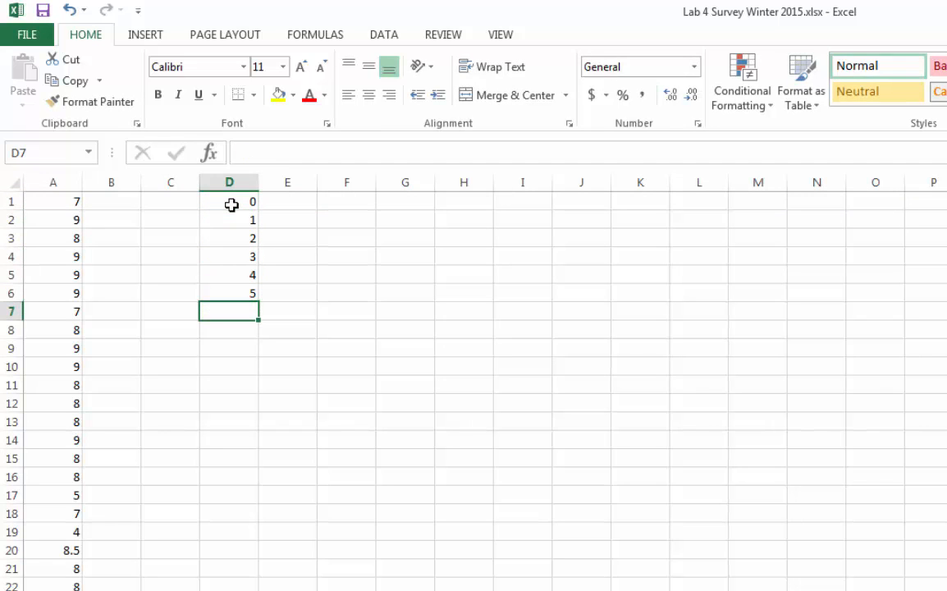
type("6")
key("Return")
type("7")
key("Return")
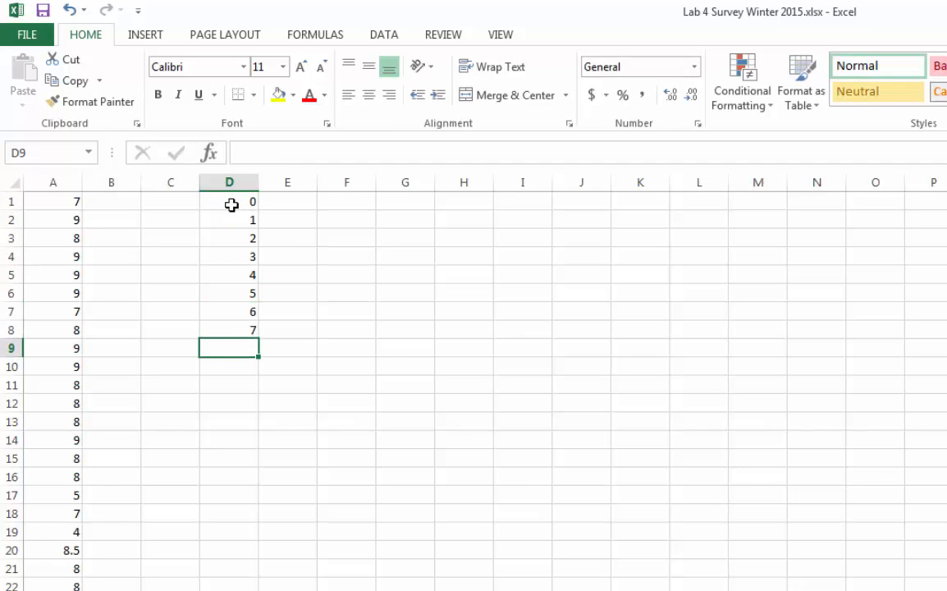
type("8")
key("Return")
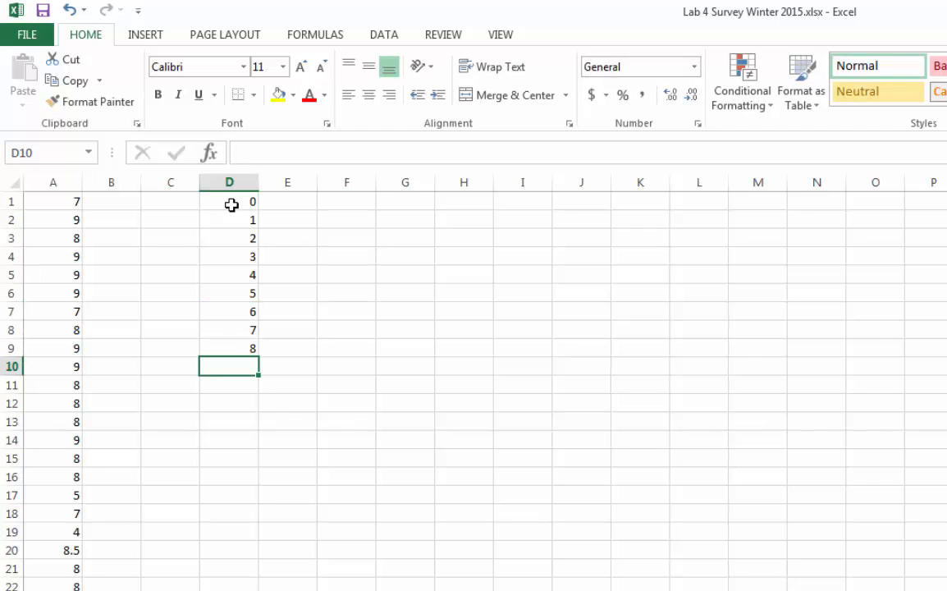
type("9")
key("Return")
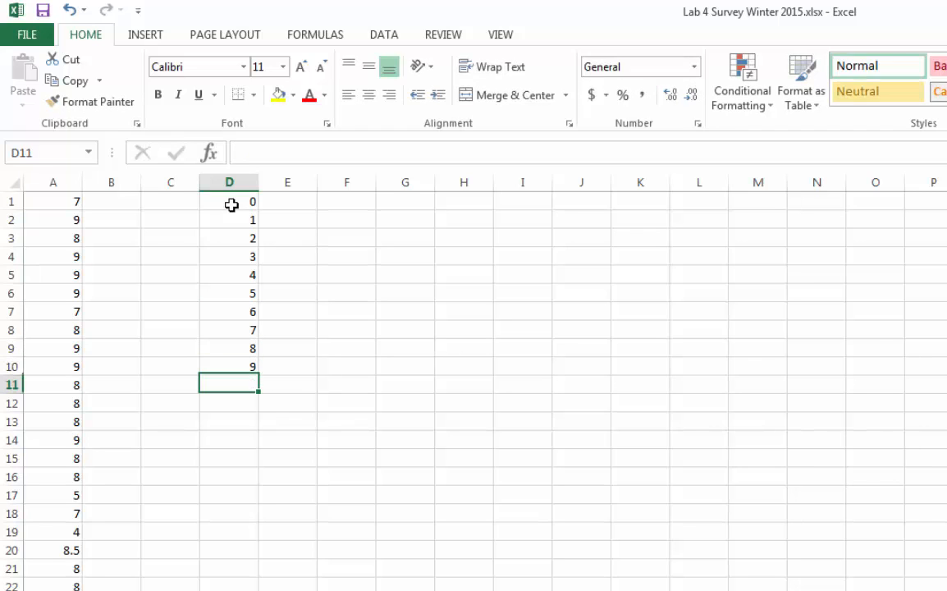
type("10")
key("Return")
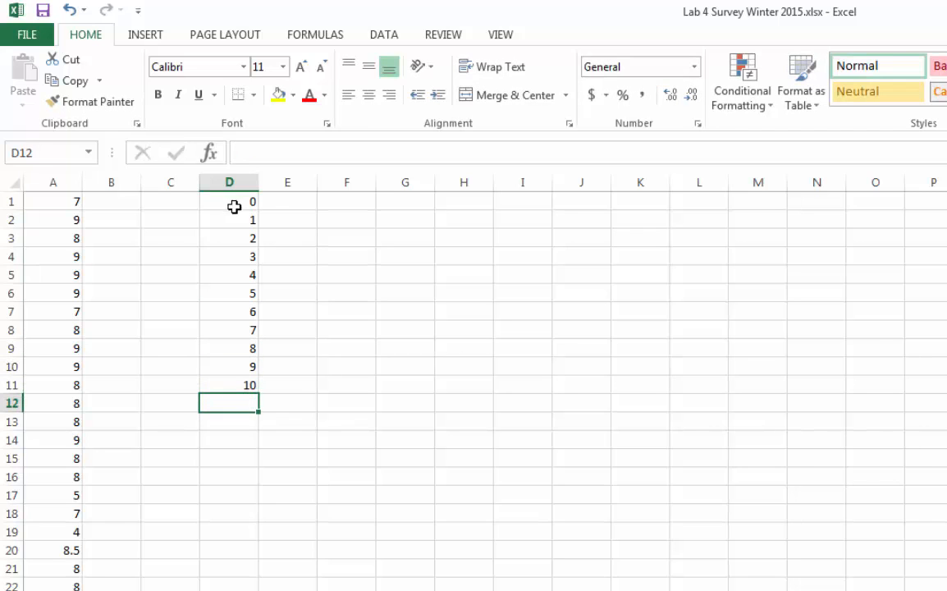
- Enter =FREQUENCY(A:A, D1:D11) as an array formula across cells E1:E11
left_click(277, 200)
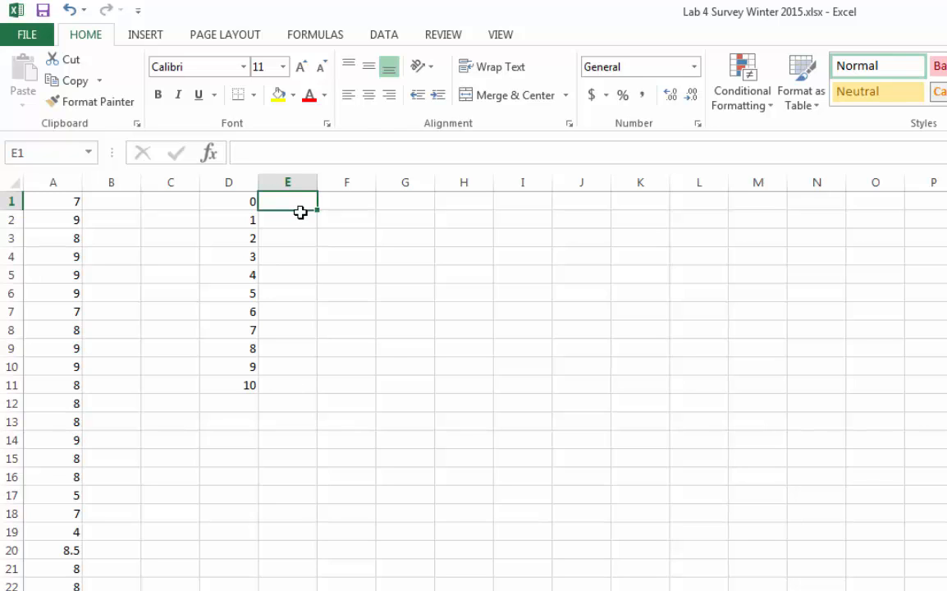
left_click(284, 386, "shift")
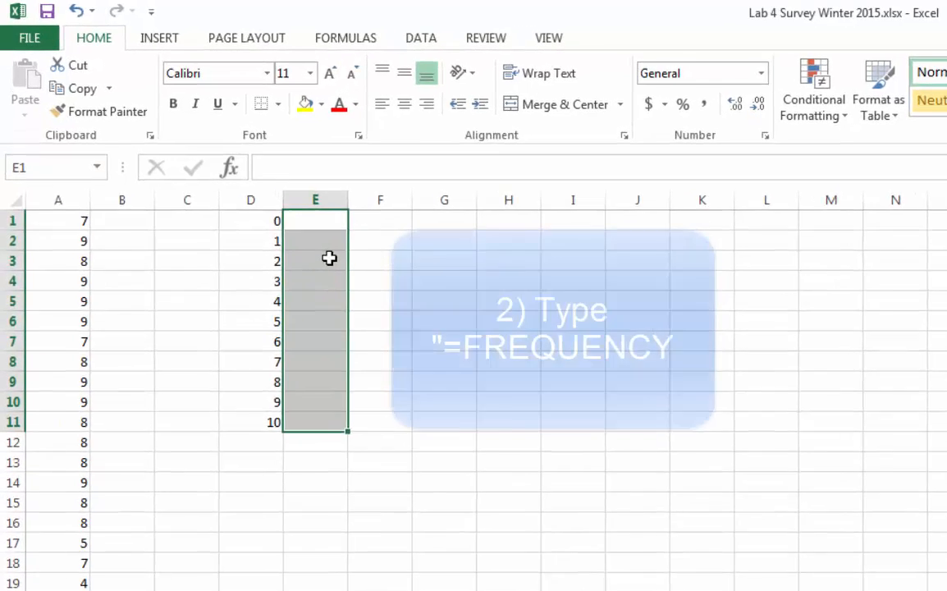
type("=")
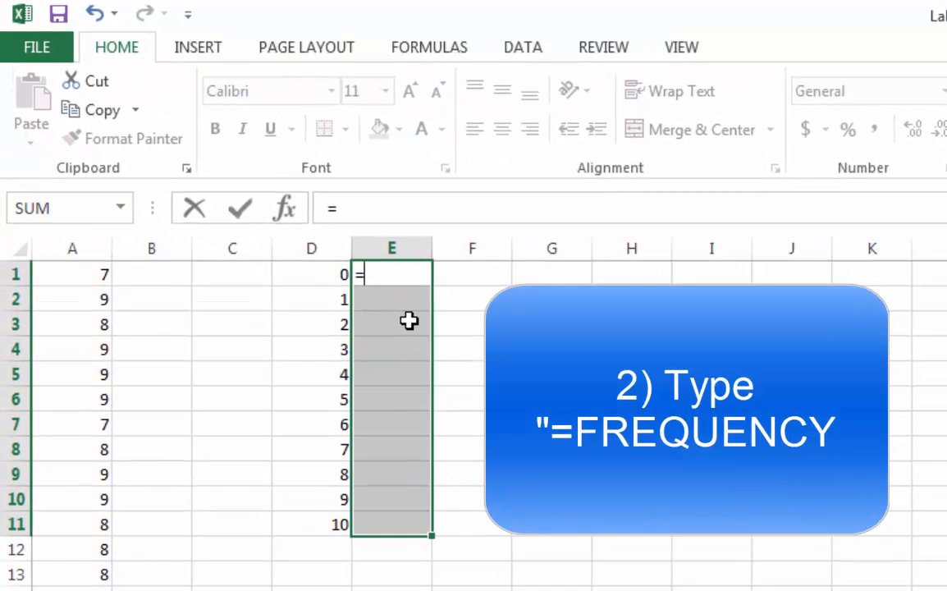
type("FREQ")
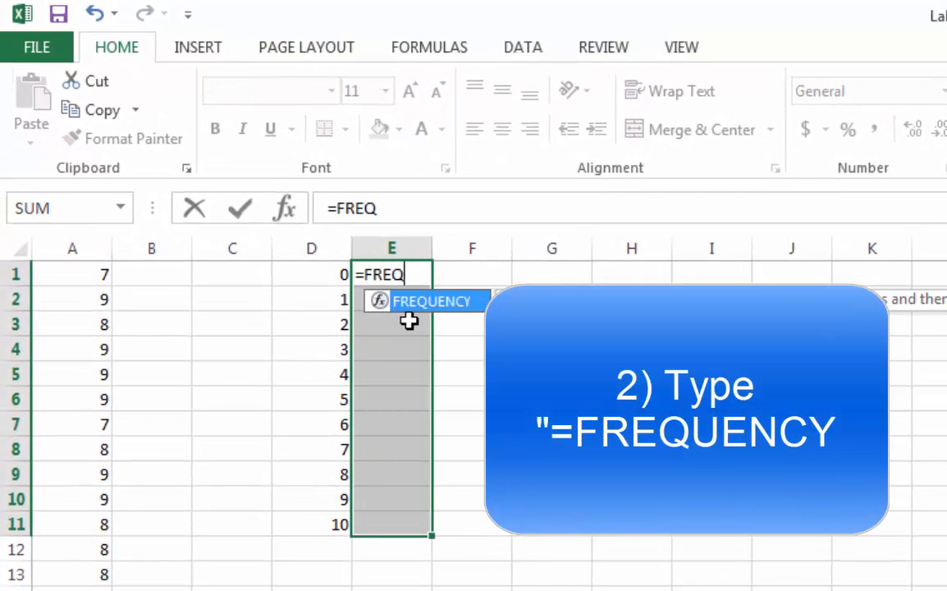
type("UENCY(")
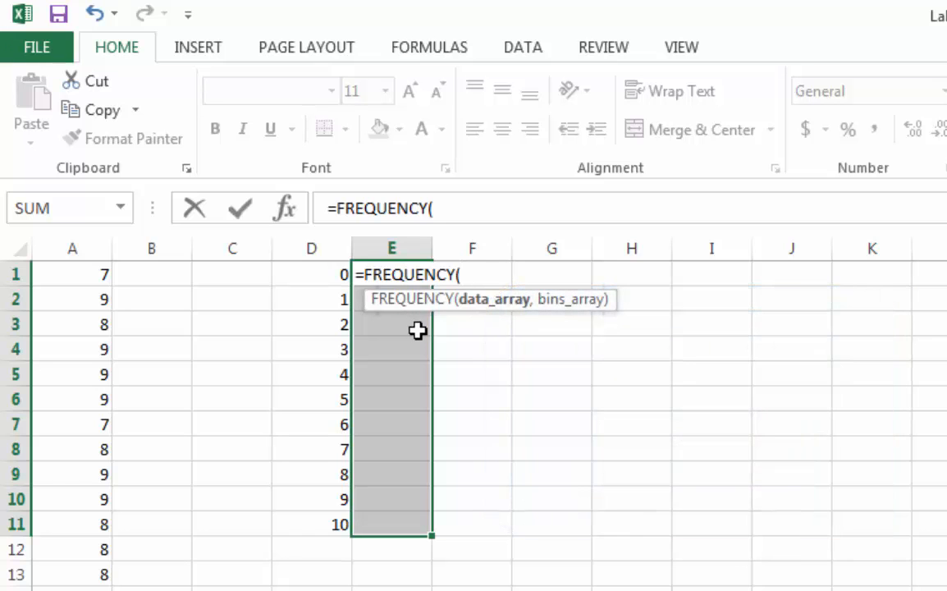
left_click(83, 250)
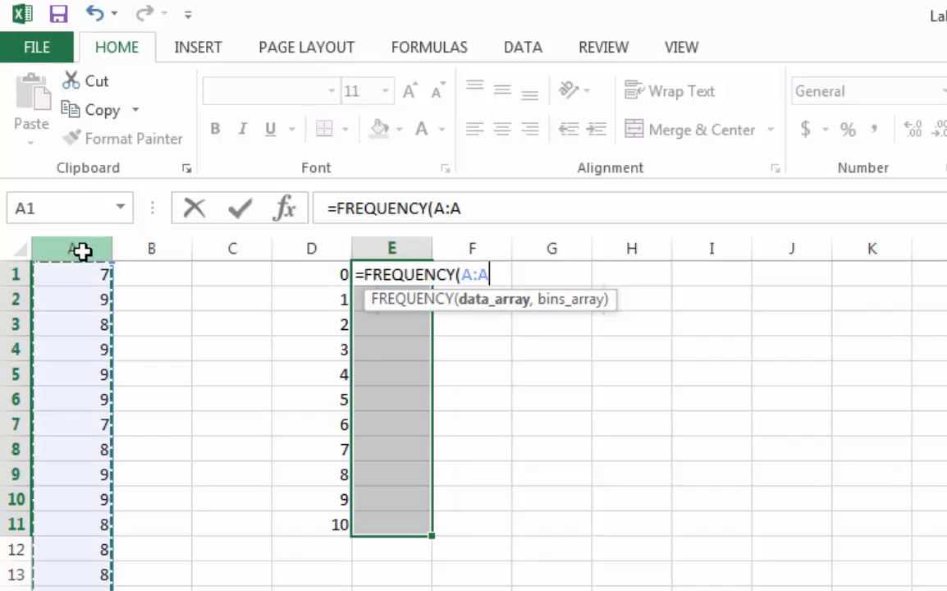
type(",")
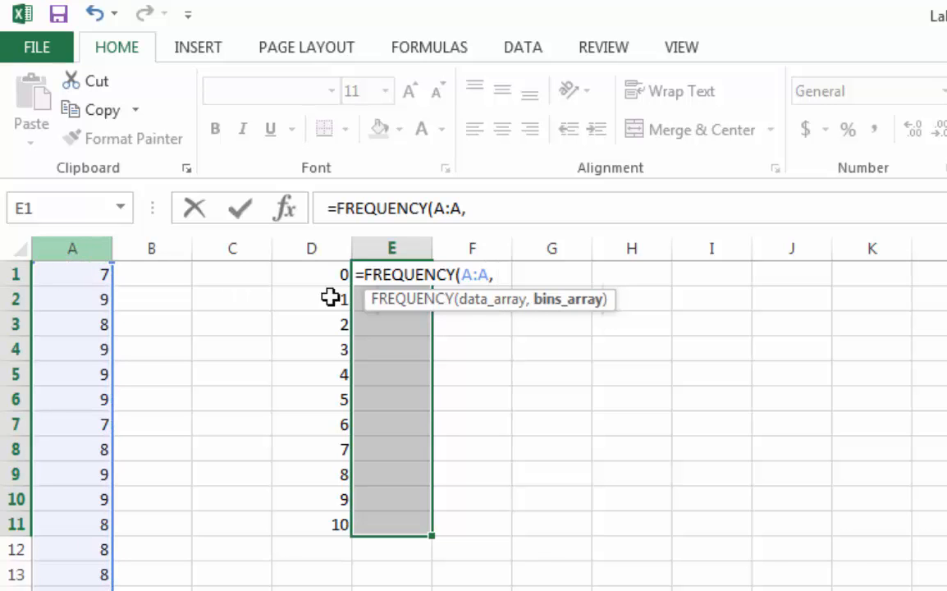
left_click_drag(313, 275, 326, 526)
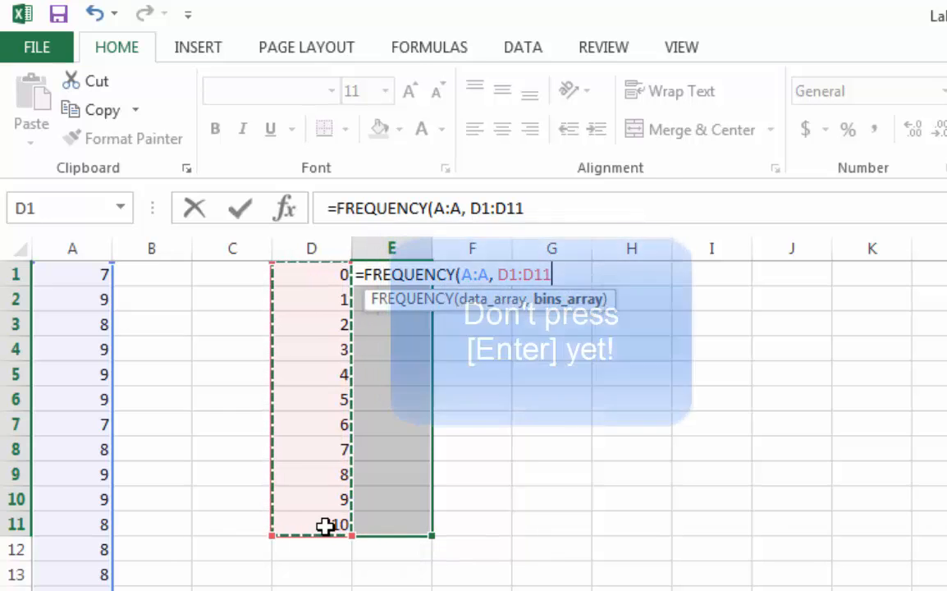
type(")")
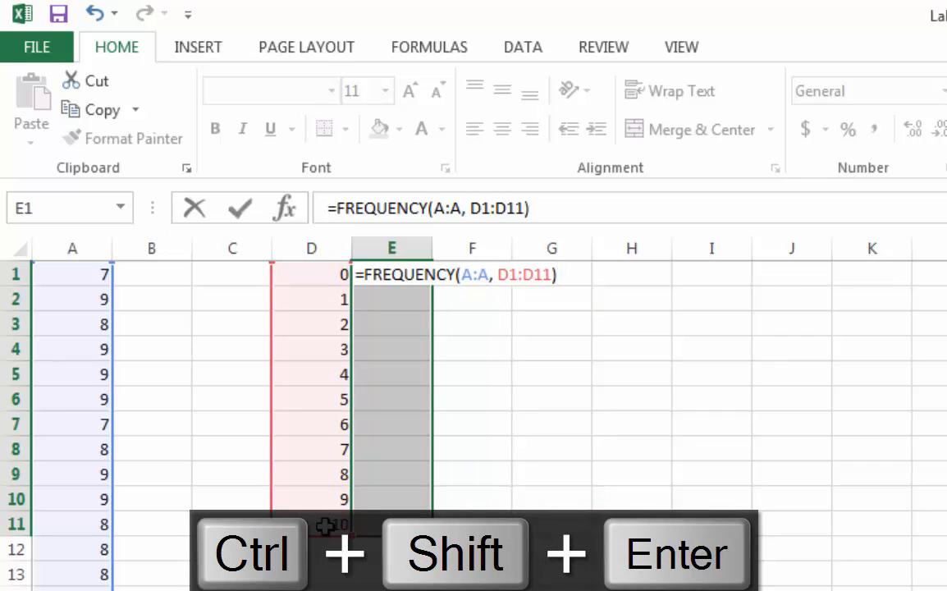
key("ctrl+shift+Return")
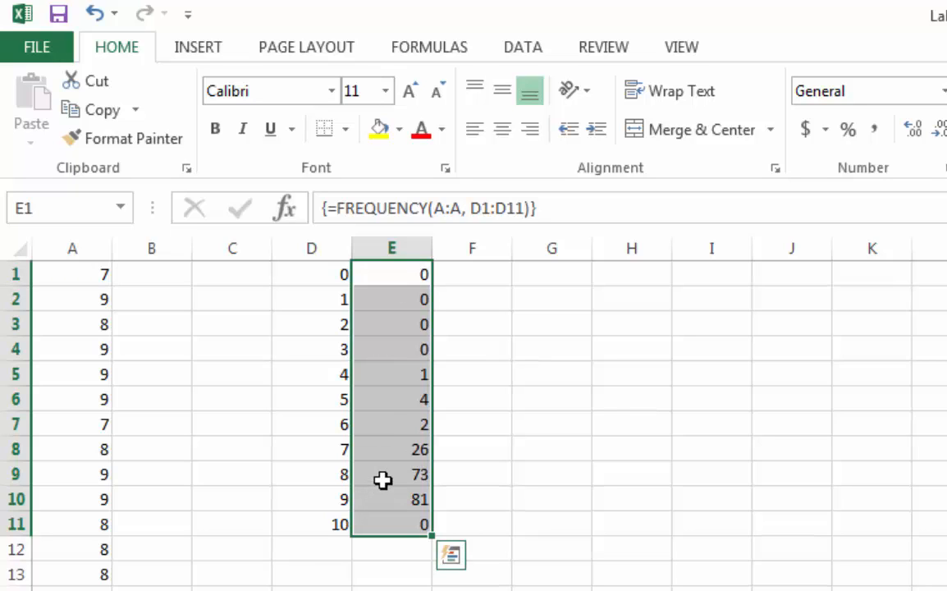
left_click(492, 399)
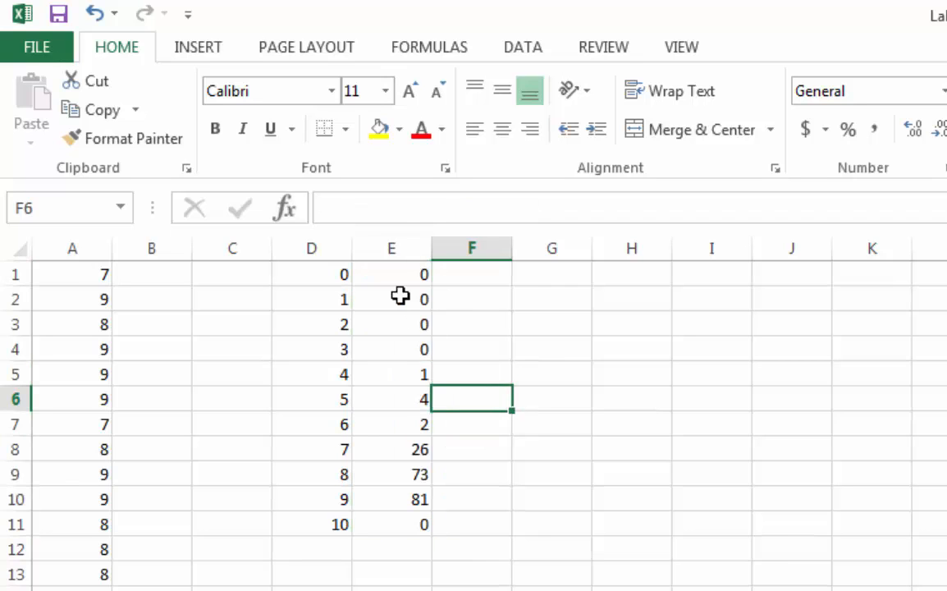
- Clear the FREQUENCY array formula from cells E1:E11
left_click(386, 275)
left_click_drag(392, 275, 401, 517)
key("Delete")
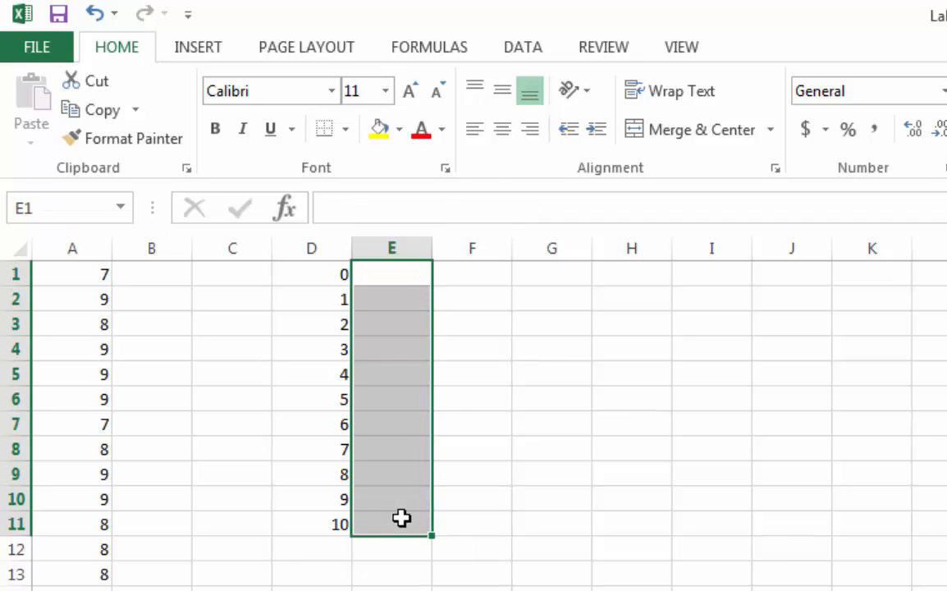
- With E1:E11 selected, enter =FREQUENCY(A:A, D1:D11) as an ordinary, non-array formula
left_click(397, 275)
left_click_drag(397, 275, 397, 523)
left_click(392, 269)
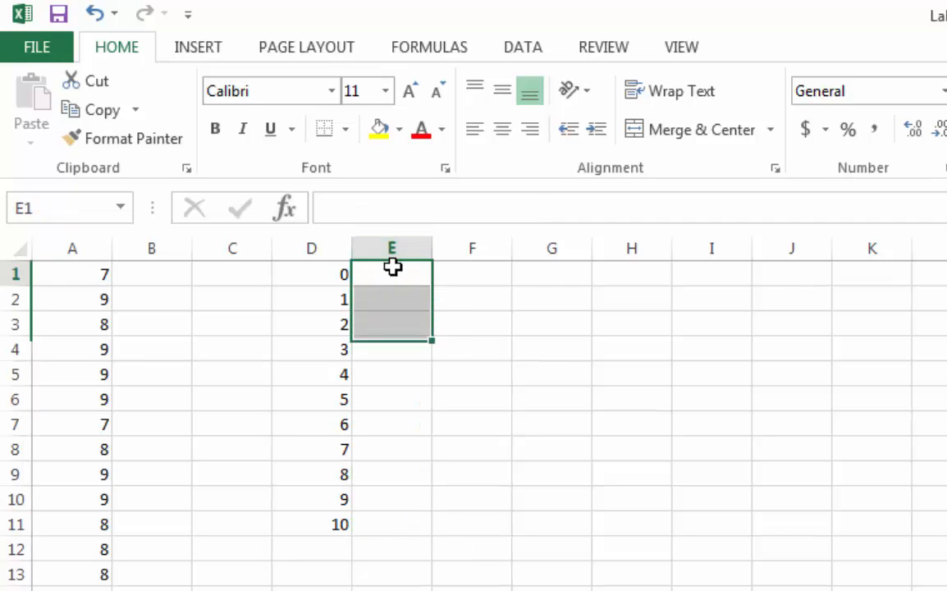
left_click(397, 522, "shift")
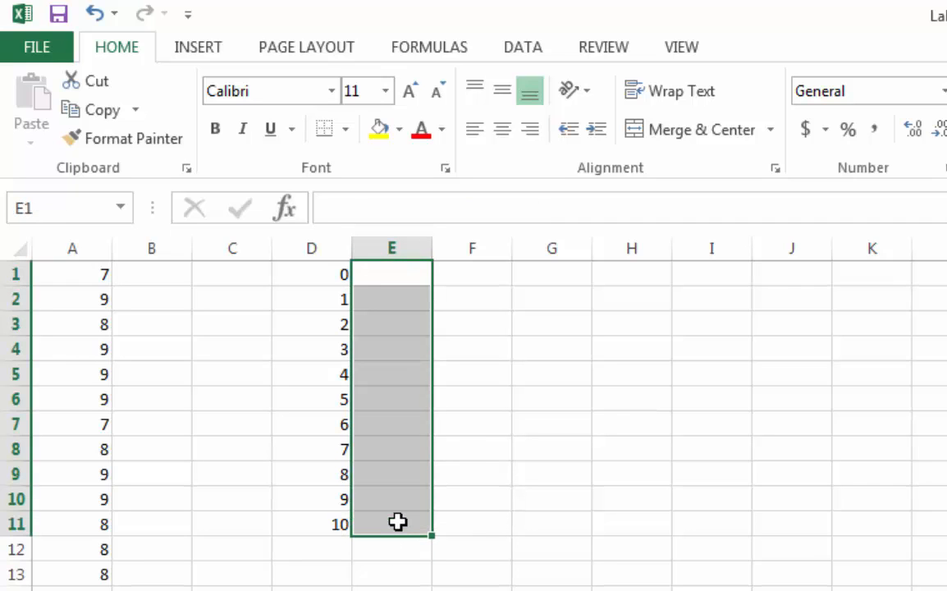
type("=FRE")
key("Tab")
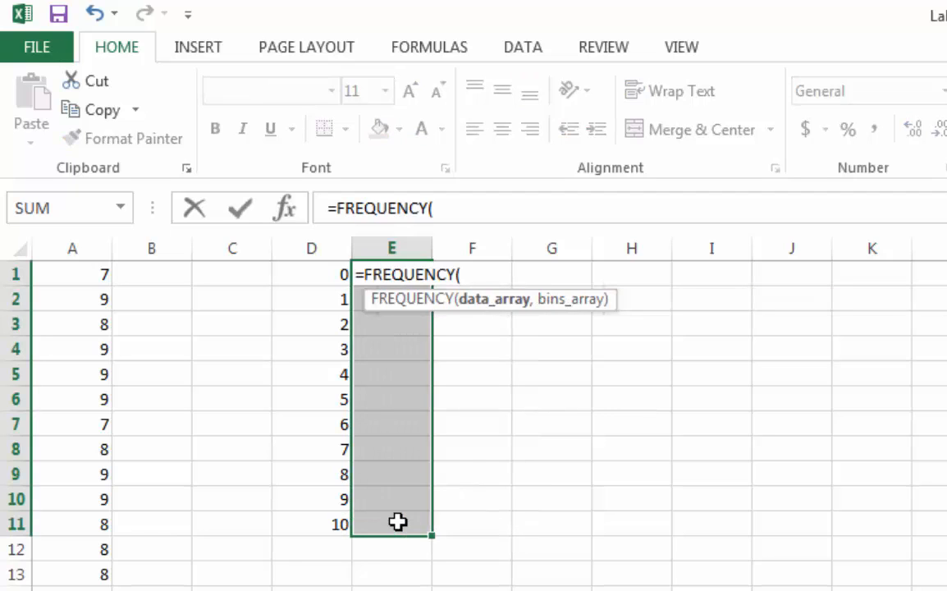
left_click(93, 249)
type(",")
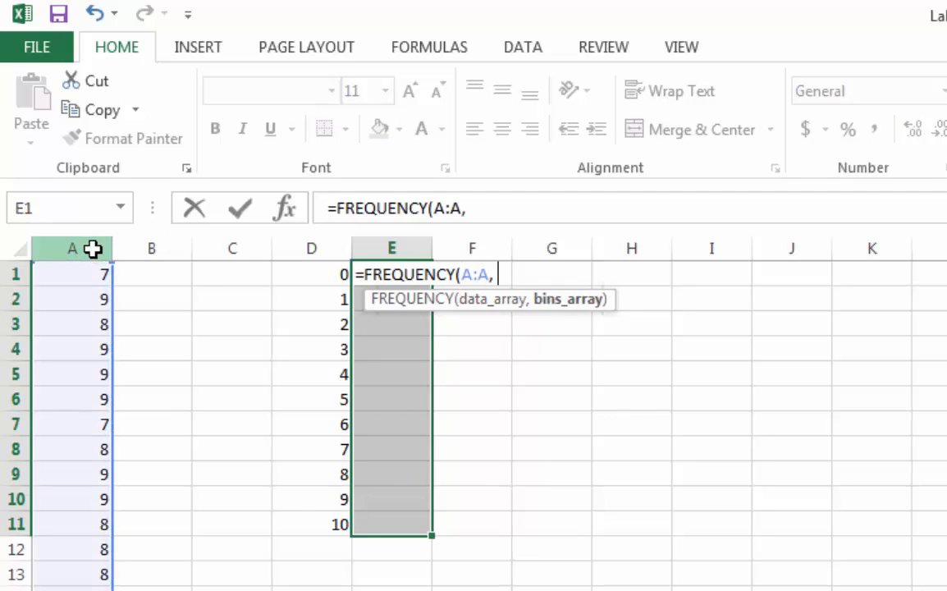
left_click_drag(319, 272, 309, 517)
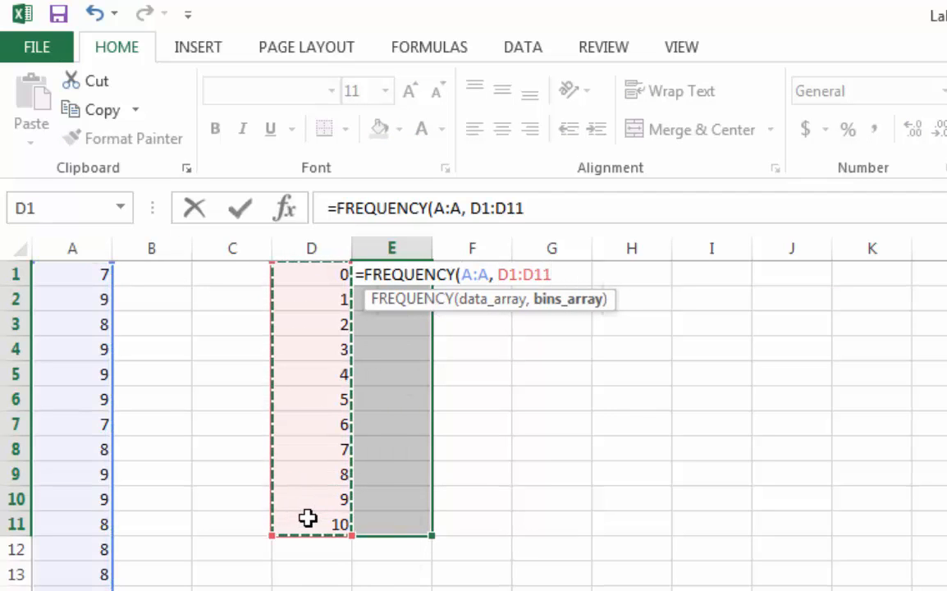
type(")")
key("Return")
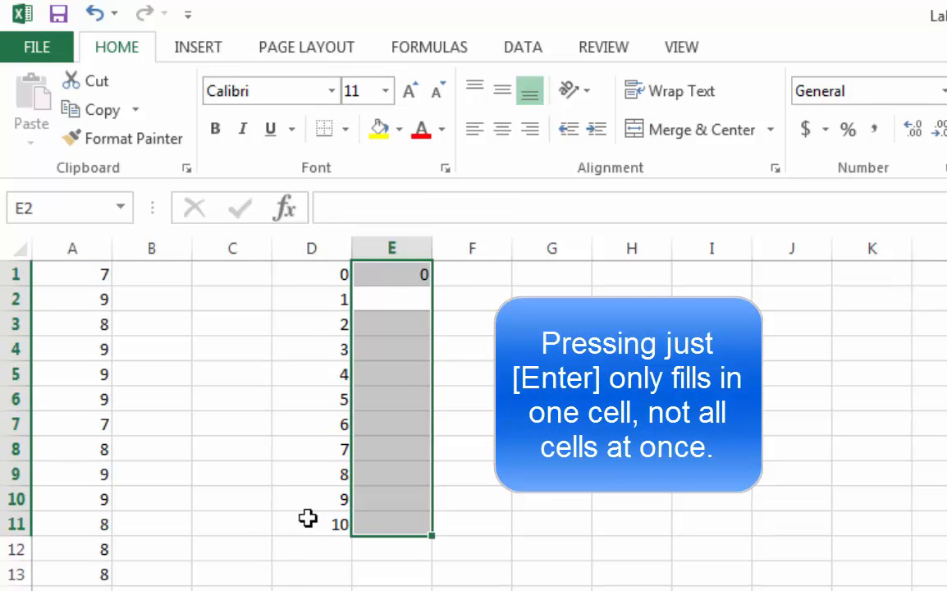
- Delete the single-cell FREQUENCY formula from cell E1
key("Up")
key("ctrl+c")
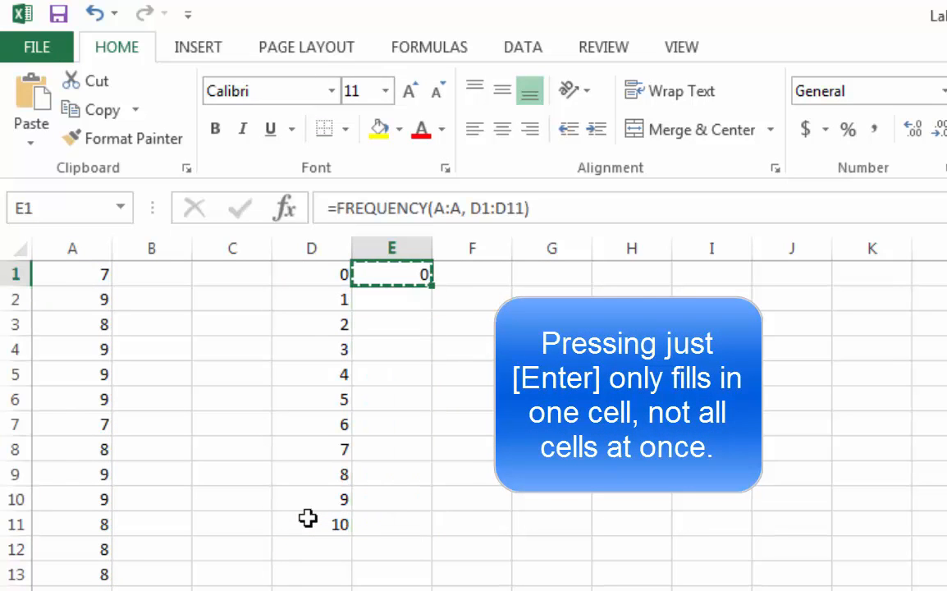
key("Down")
key("Down")
key("Up")
key("Up")
key("Delete")
- Enter =FREQUENCY(A:A, D1:D11) across cells E1:E11 as an array formula
left_click(406, 525, "shift")
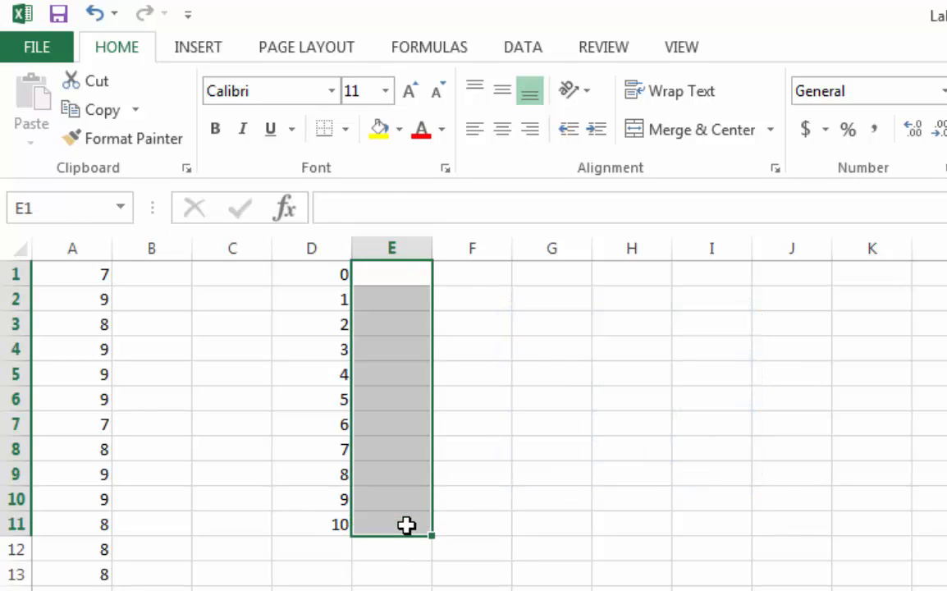
type("=FE")
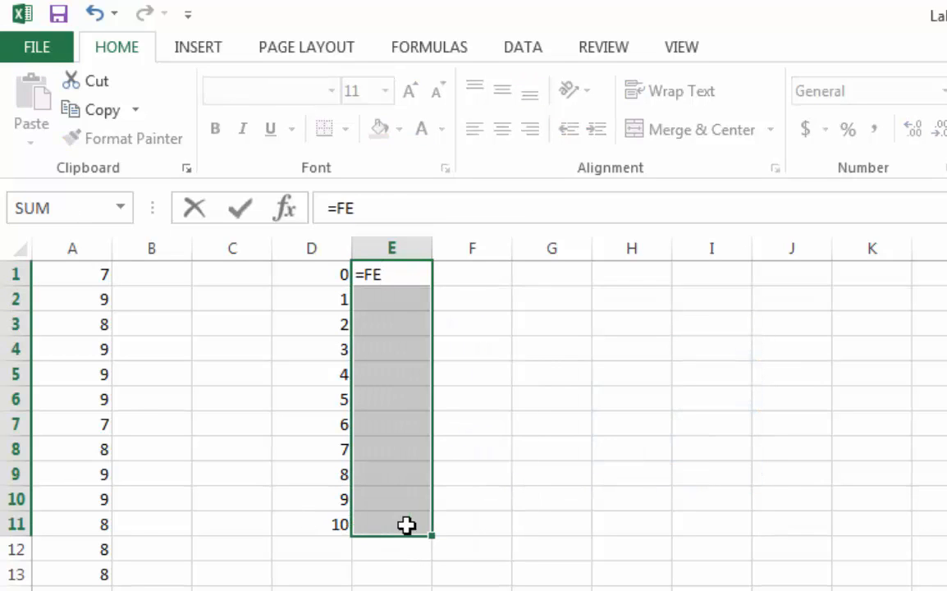
key("BackSpace")
type("R")
key("Tab")
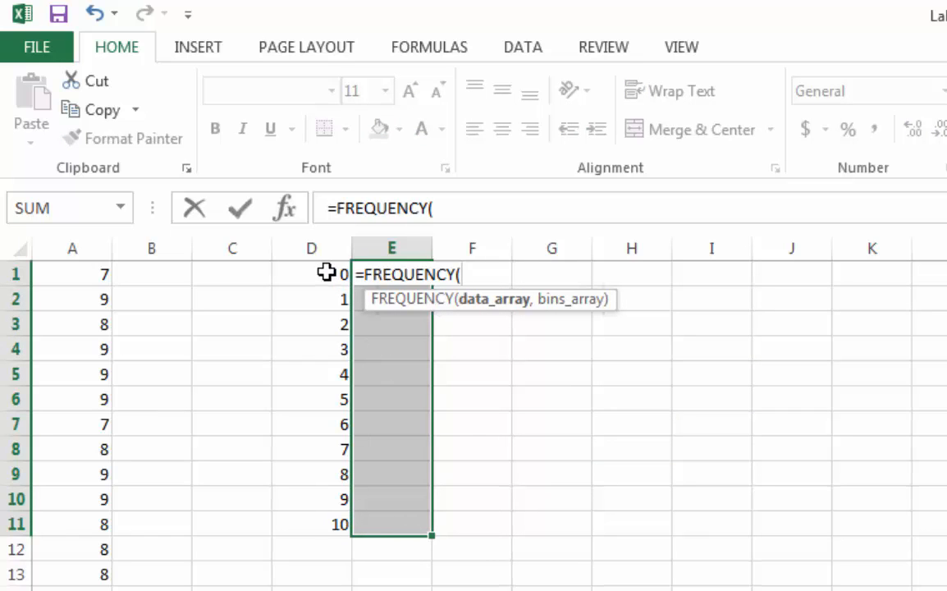
left_click(98, 248)
type(",")
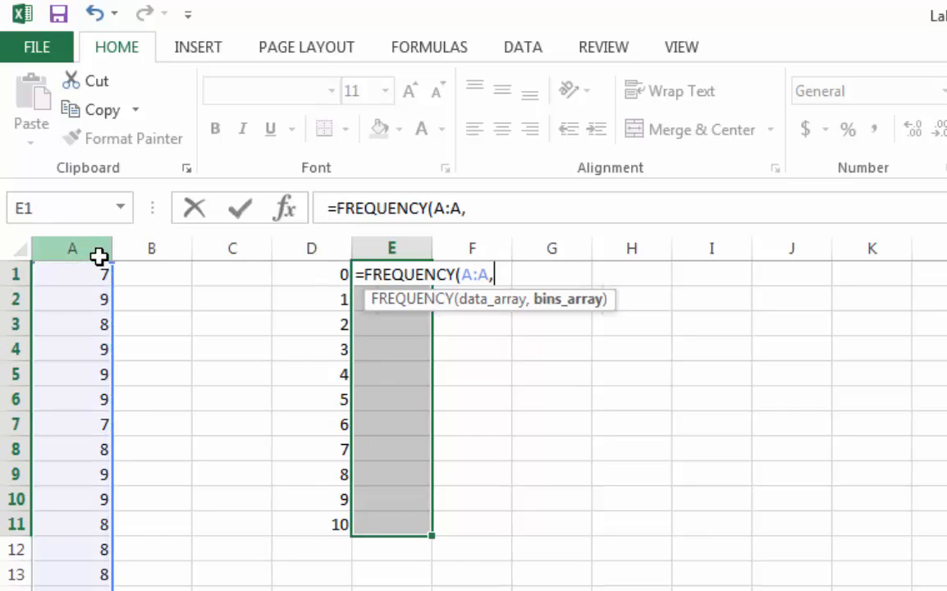
left_click_drag(316, 270, 331, 524)
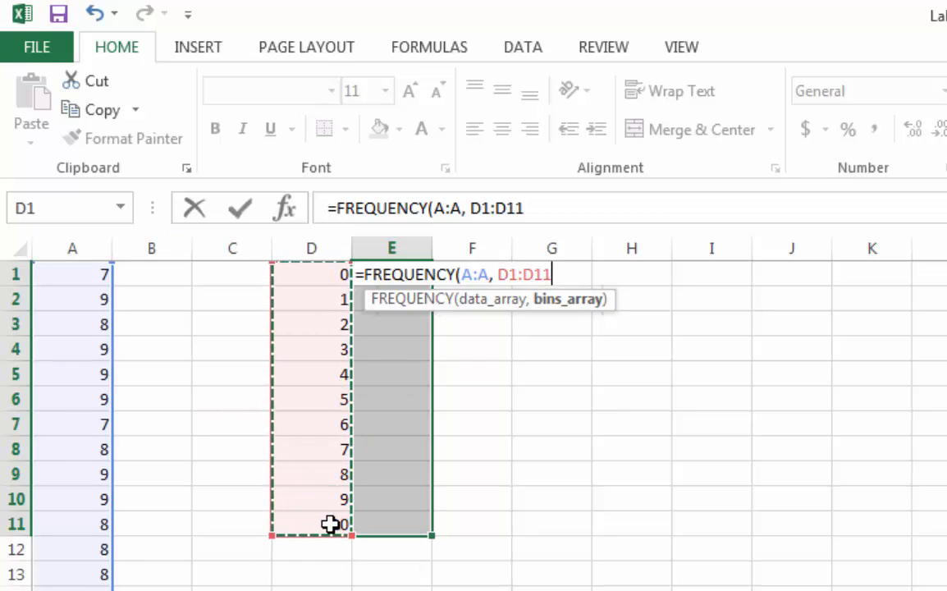
type(")")
key("ctrl+shift+Return")
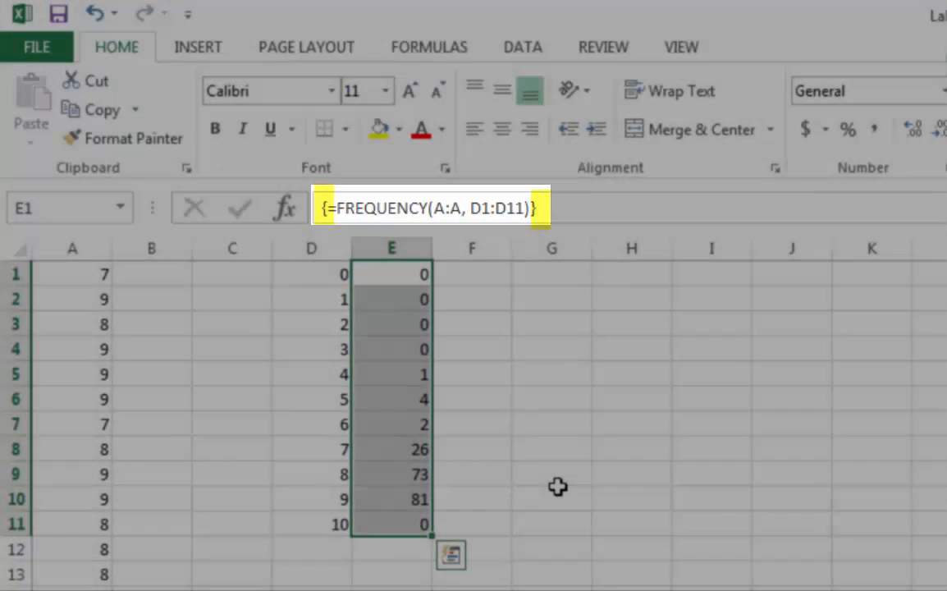
left_click(561, 492)
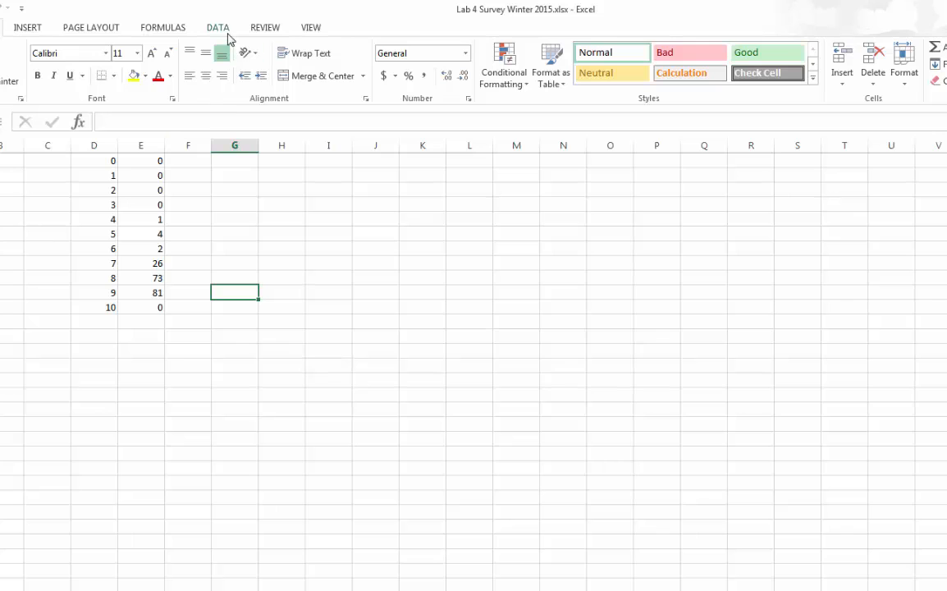
left_click(27, 28)
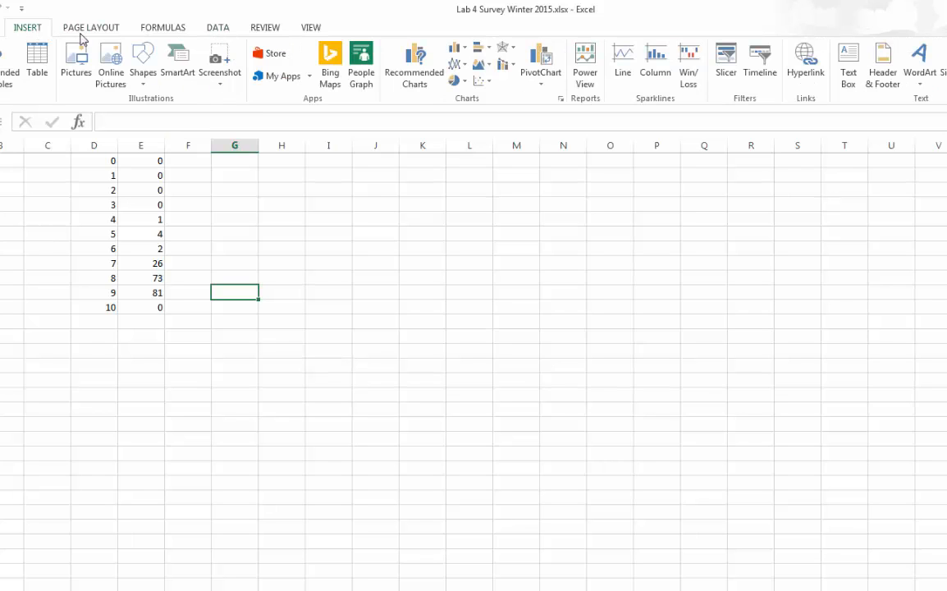
left_click(461, 49)
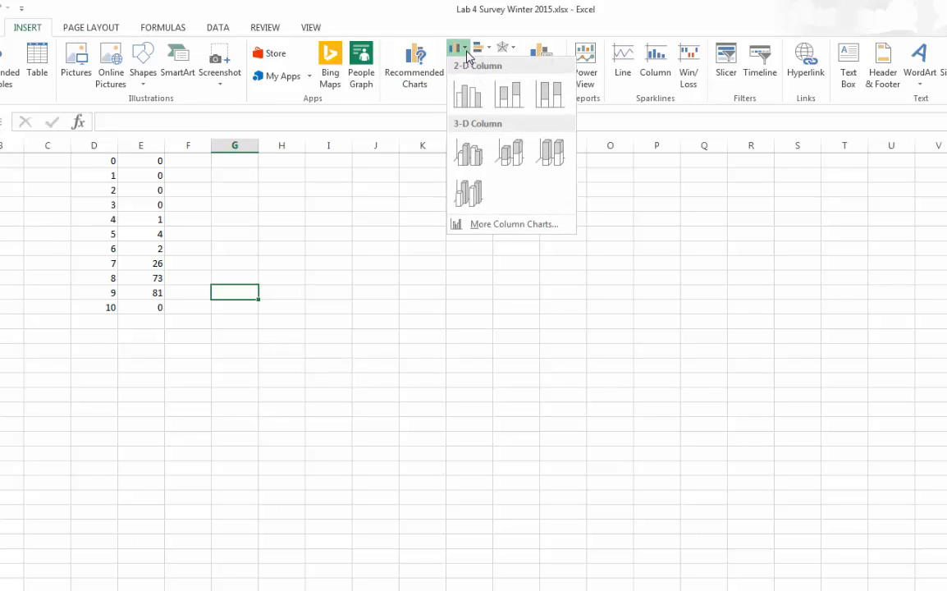
left_click(478, 232)
left_click(528, 407)
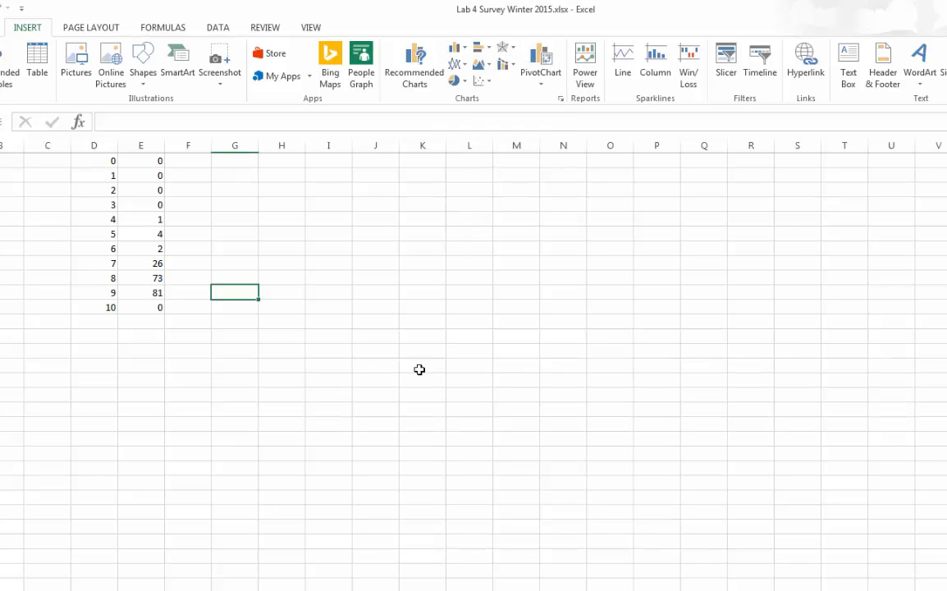
- Insert a single-series clustered column chart from D1:E11, with column D as the category labels, and place it beside the frequency table
left_click_drag(108, 167, 148, 307)
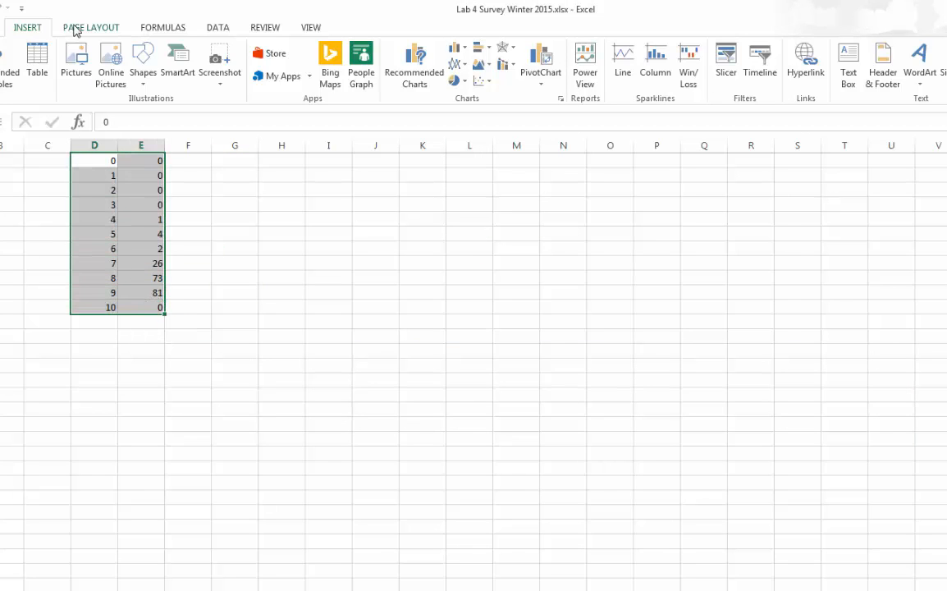
left_click(457, 47)
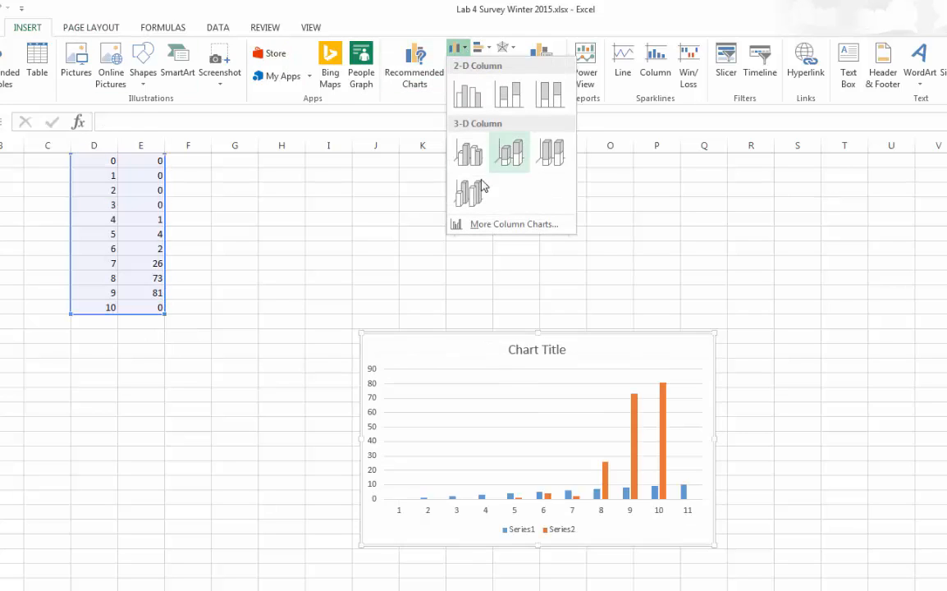
left_click(489, 233)
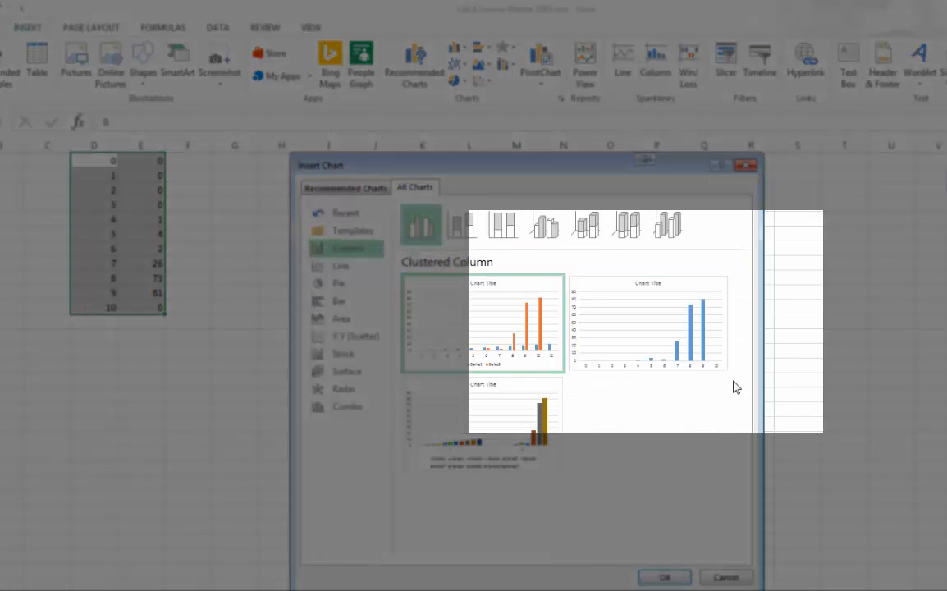
mouse_move(684, 331)
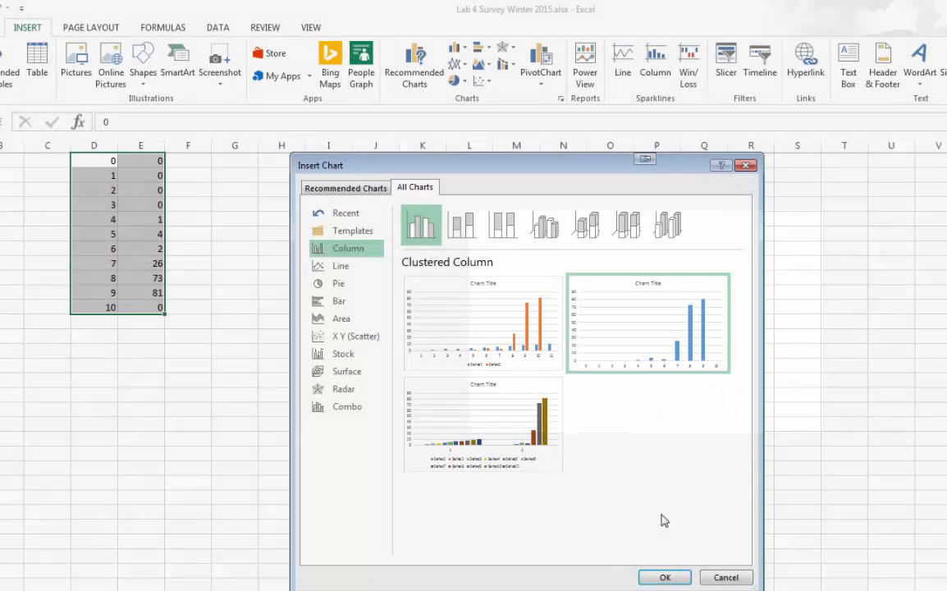
left_click(664, 577)
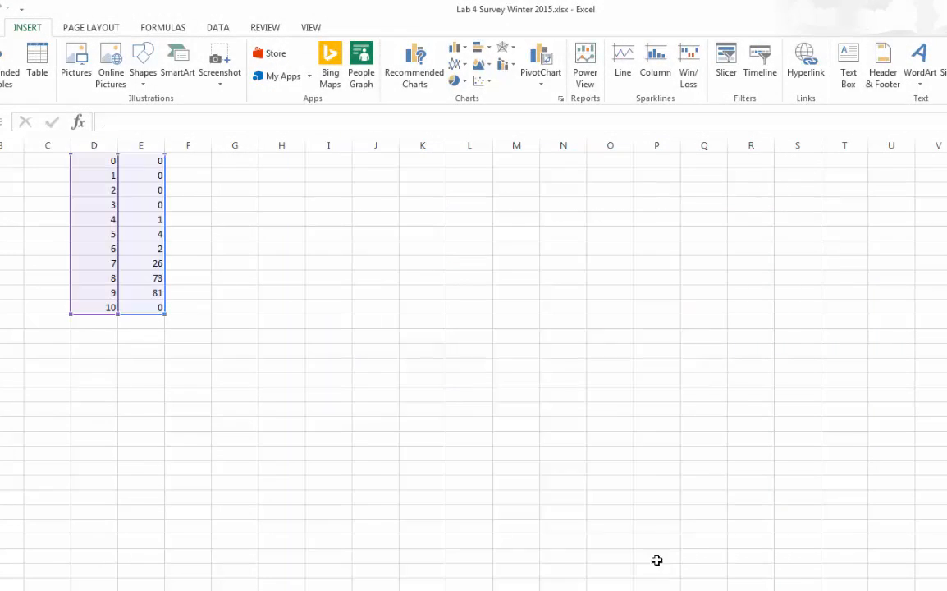
left_click_drag(456, 348, 283, 184)
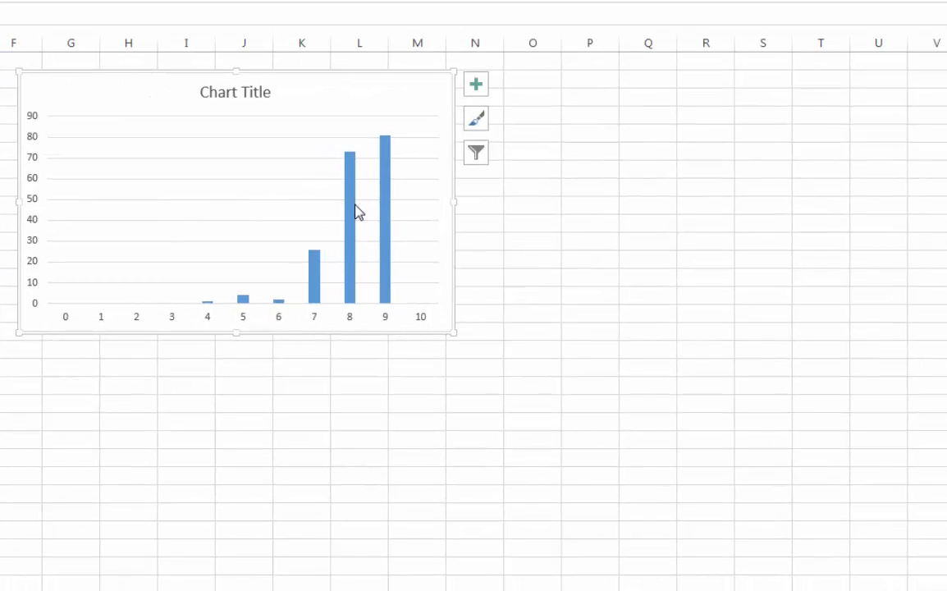
left_click(351, 211)
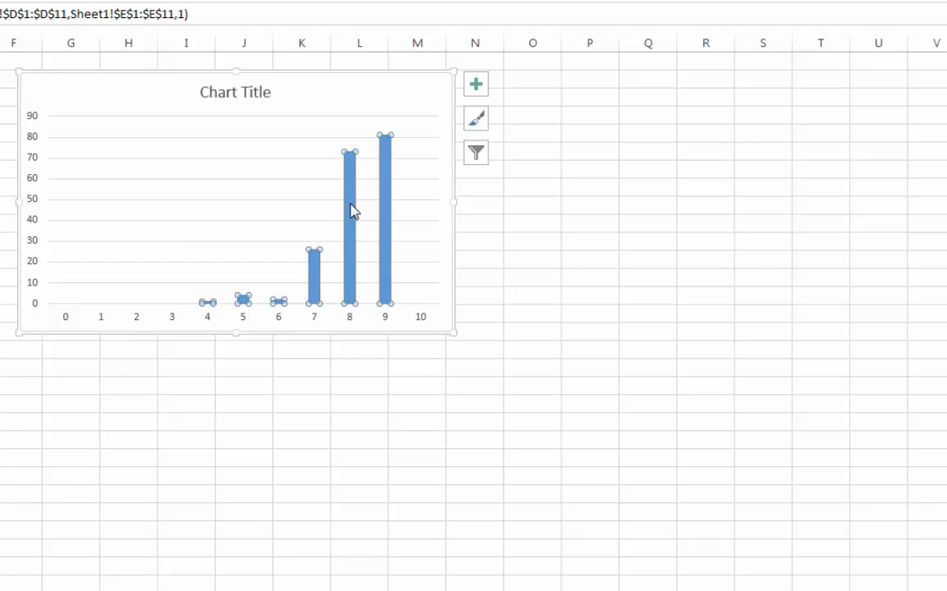
right_click(351, 210)
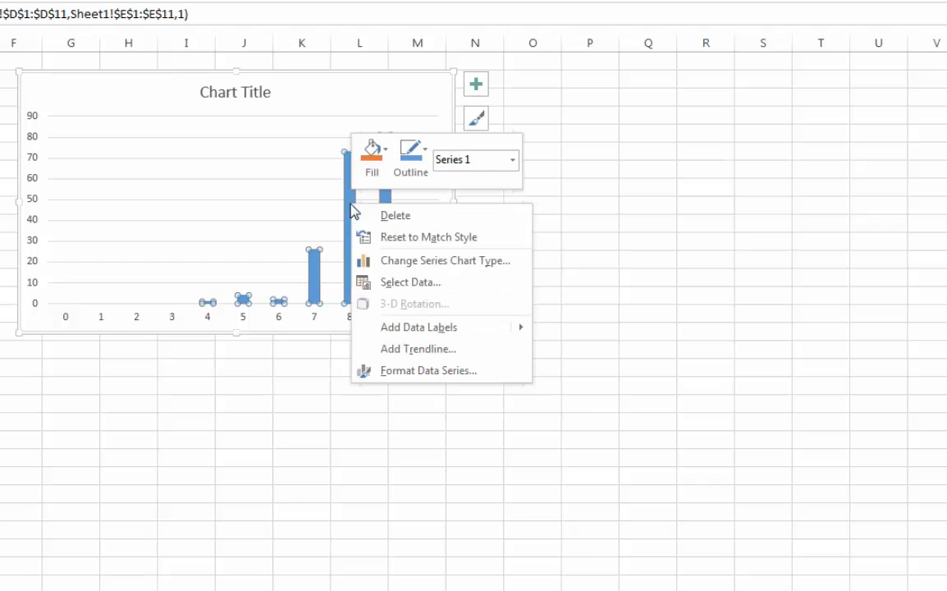
left_click(389, 262)
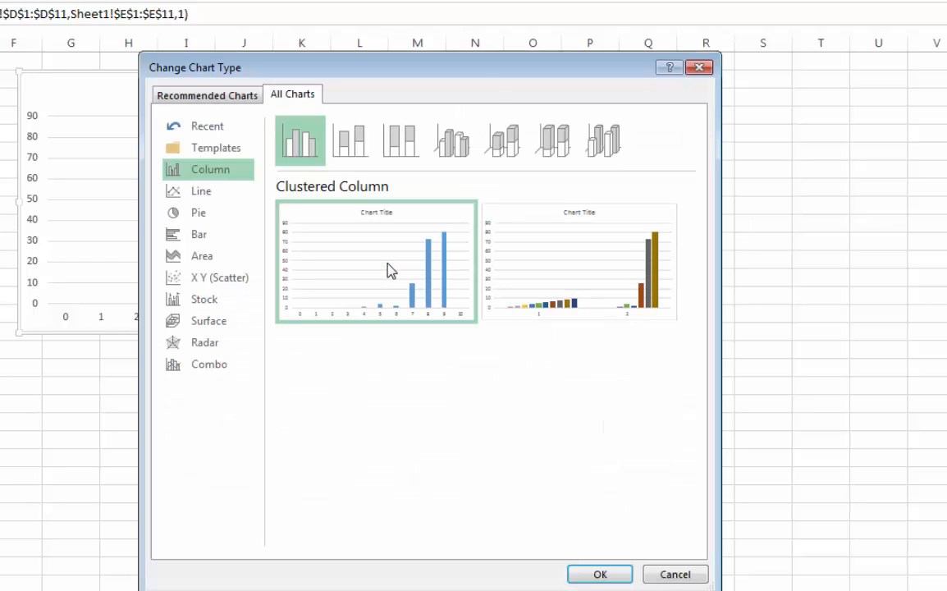
double_click(390, 271)
- Set the gap width of the chart's column series to 0%, then deselect the chart
right_click(387, 269)
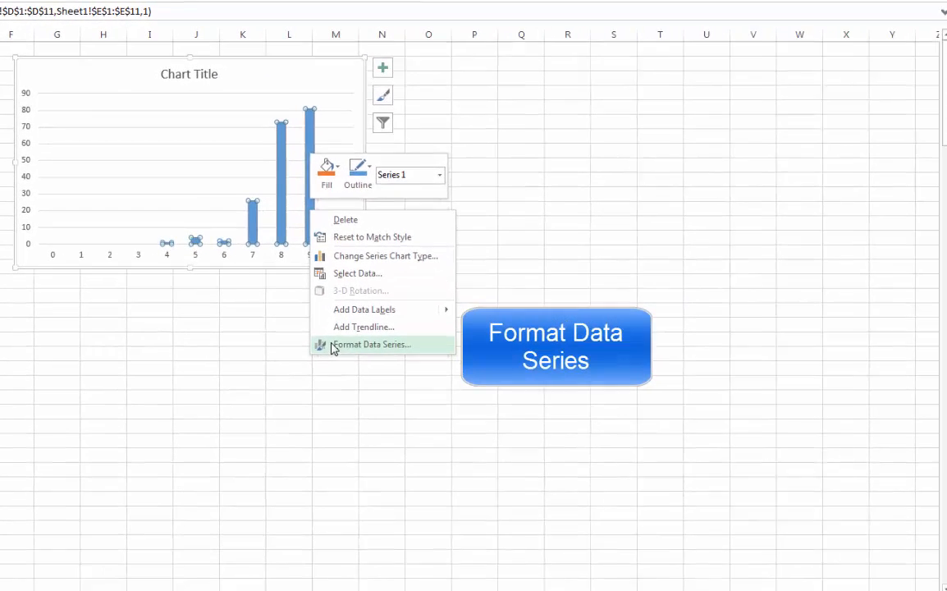
left_click(369, 344)
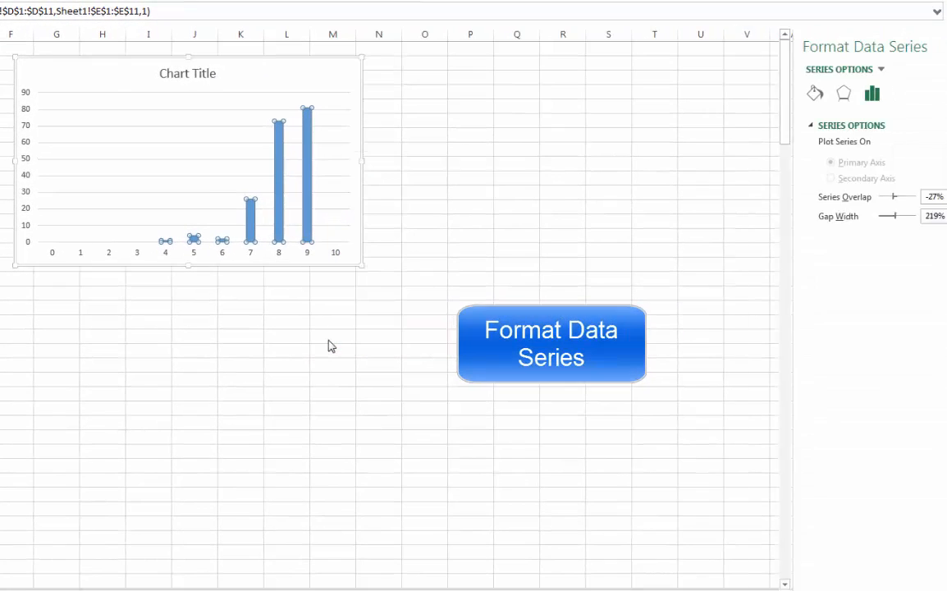
left_click_drag(843, 217, 804, 232)
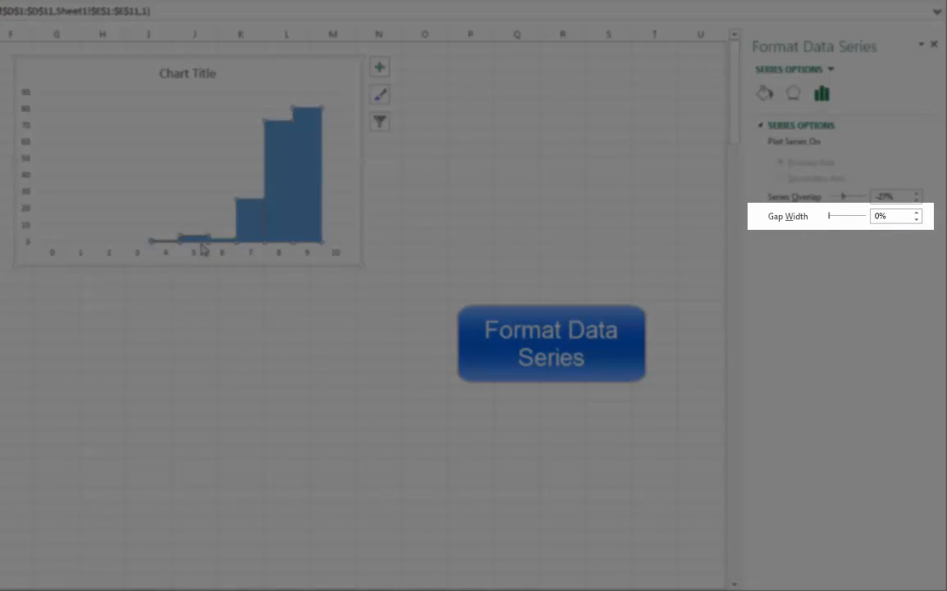
left_click(279, 293)
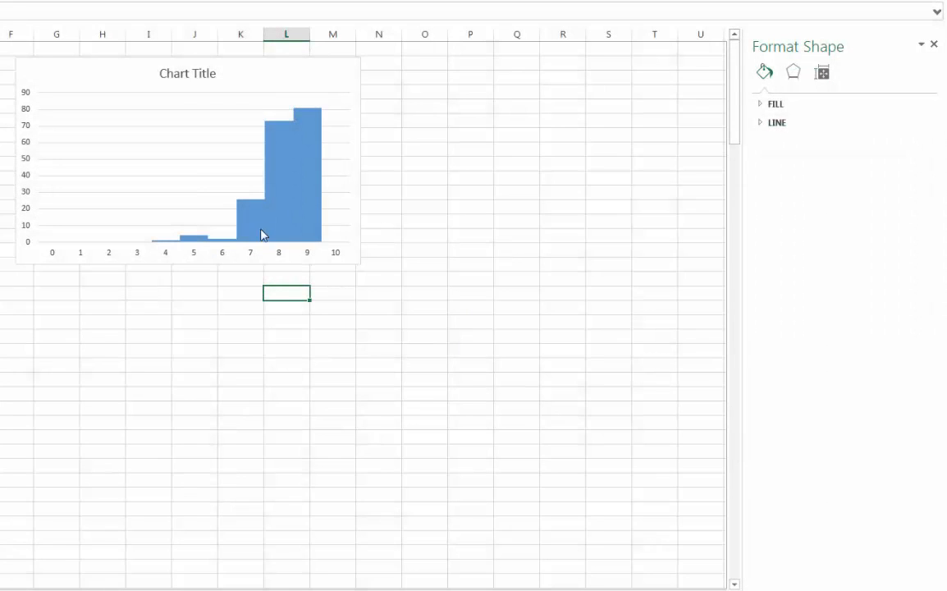
mouse_move(302, 218)
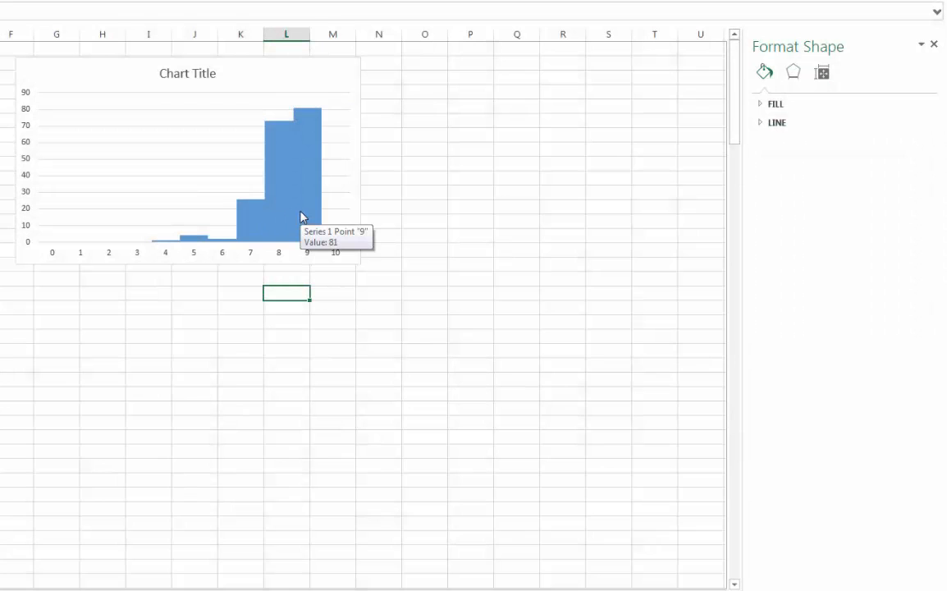